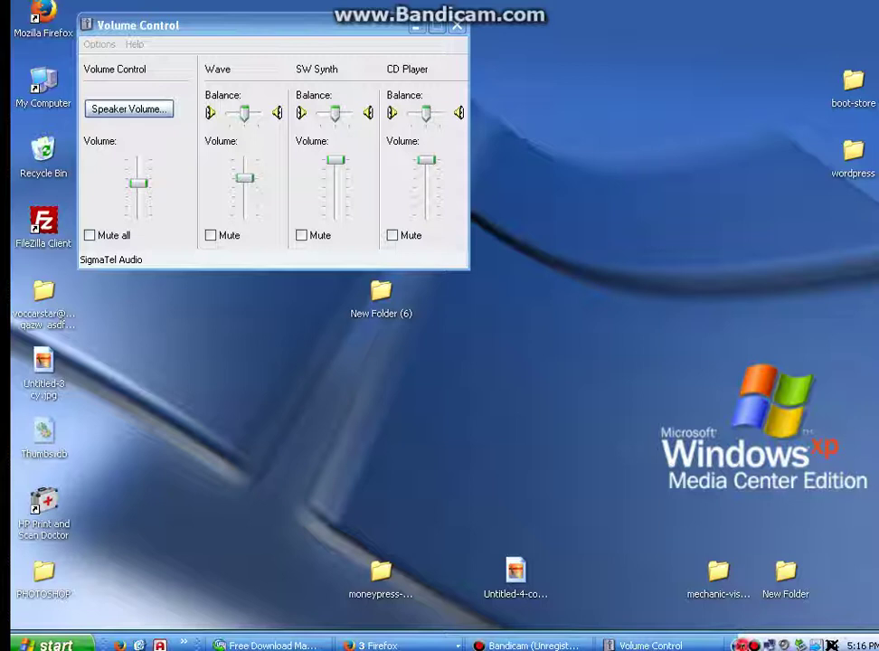
Show the hidden notification-area icons in the system tray while the mixer stays open
left_click(776, 646)
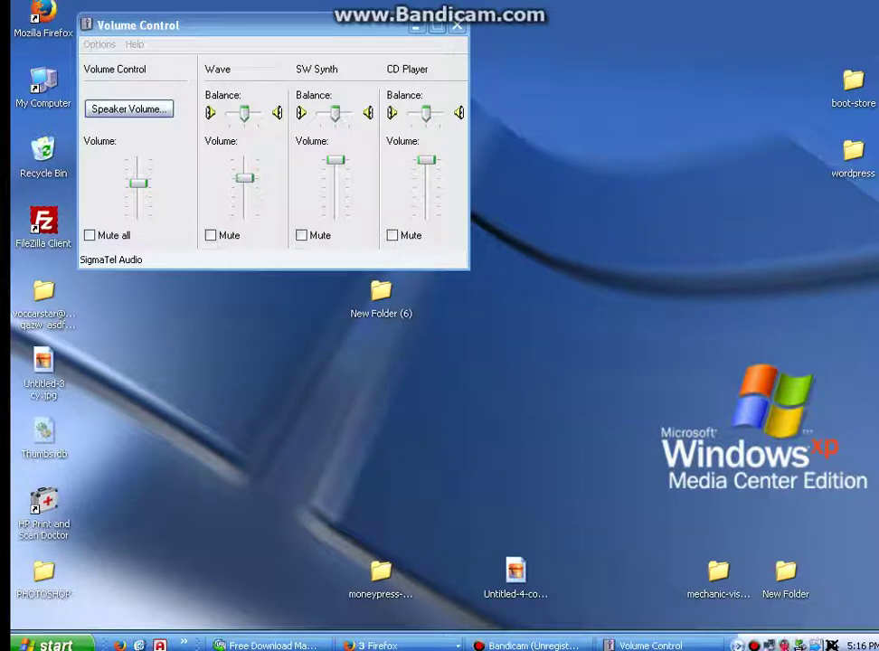
Open Volume Control from the tray speaker icon and close the duplicate mixer window
double_click(799, 645)
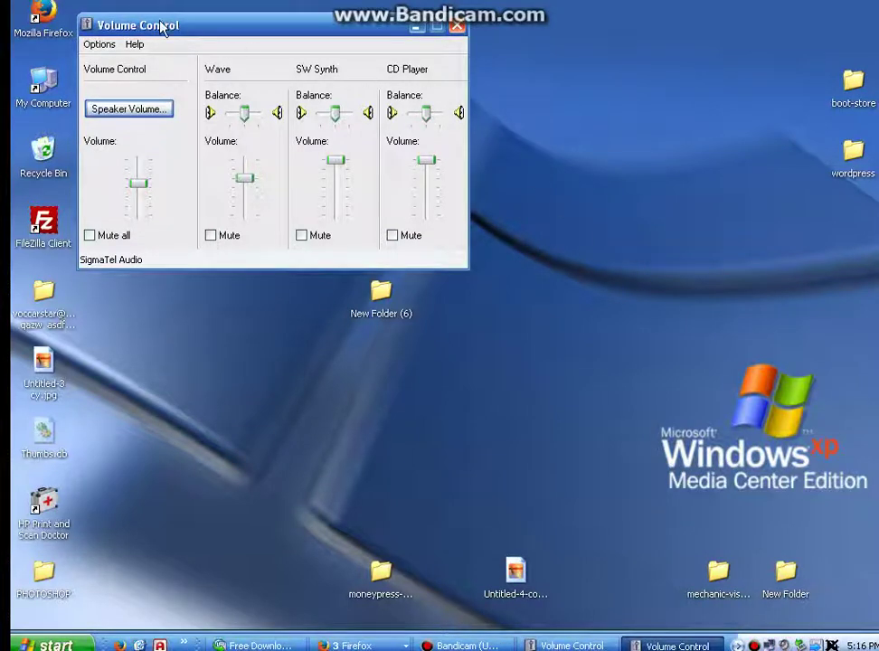
left_click_drag(161, 27, 503, 269)
left_click(456, 26)
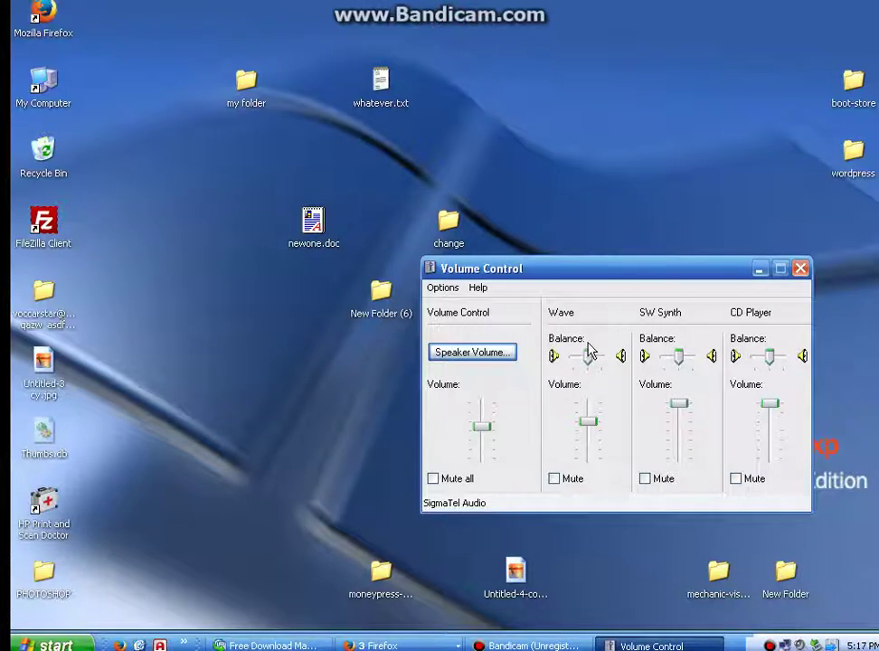
Raise the master volume, check then uncheck Mute all, and raise Wave near maximum
left_click_drag(483, 426, 486, 418)
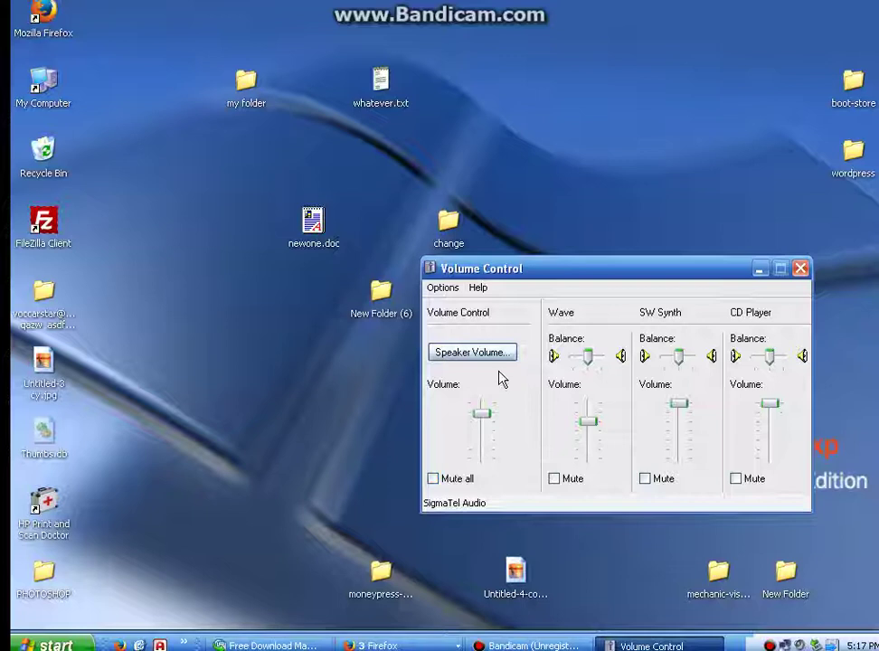
left_click(437, 477)
left_click_drag(483, 416, 486, 411)
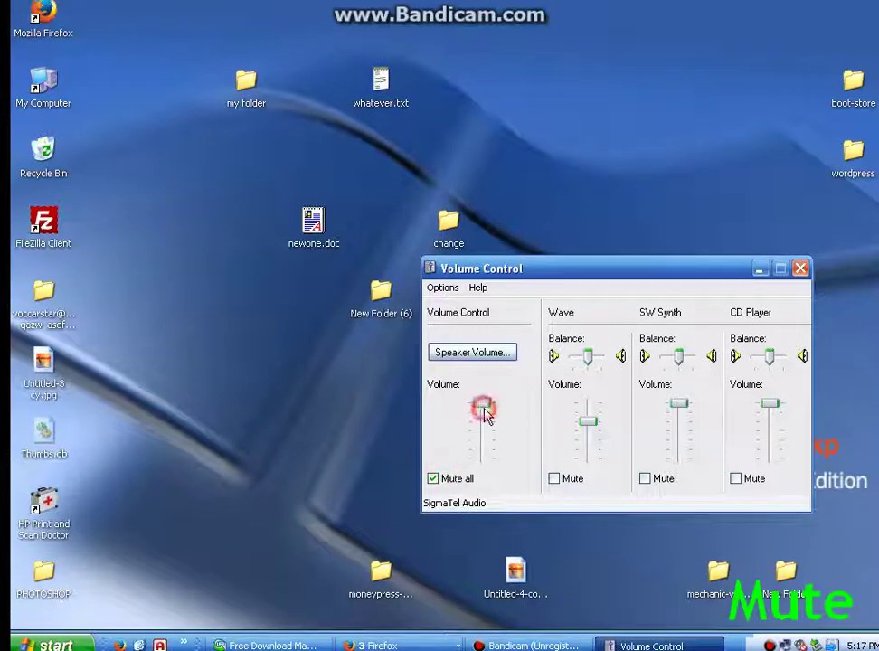
left_click(461, 481)
left_click(483, 414)
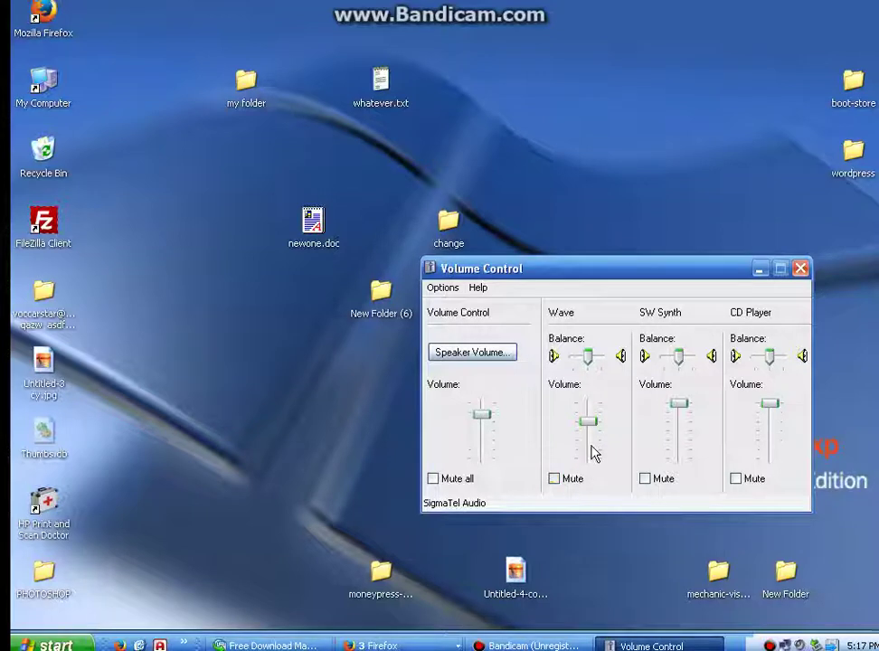
left_click_drag(588, 424, 592, 412)
left_click(439, 290)
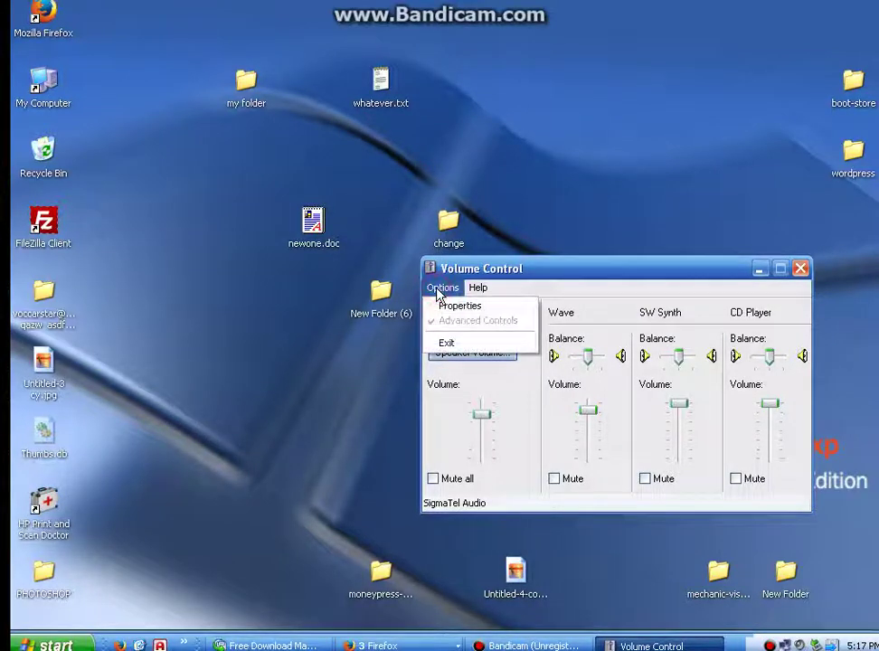
left_click(444, 306)
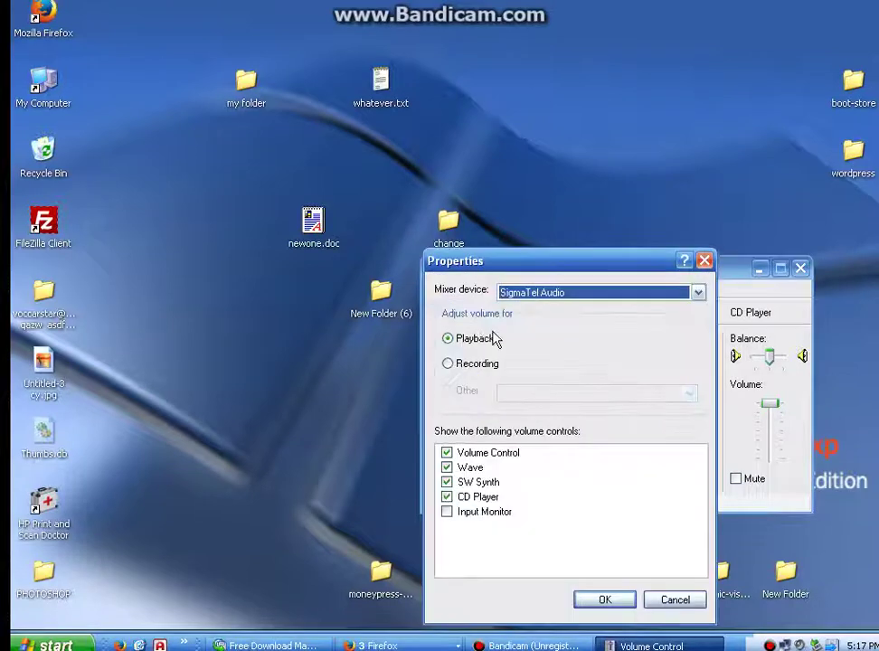
left_click(545, 298)
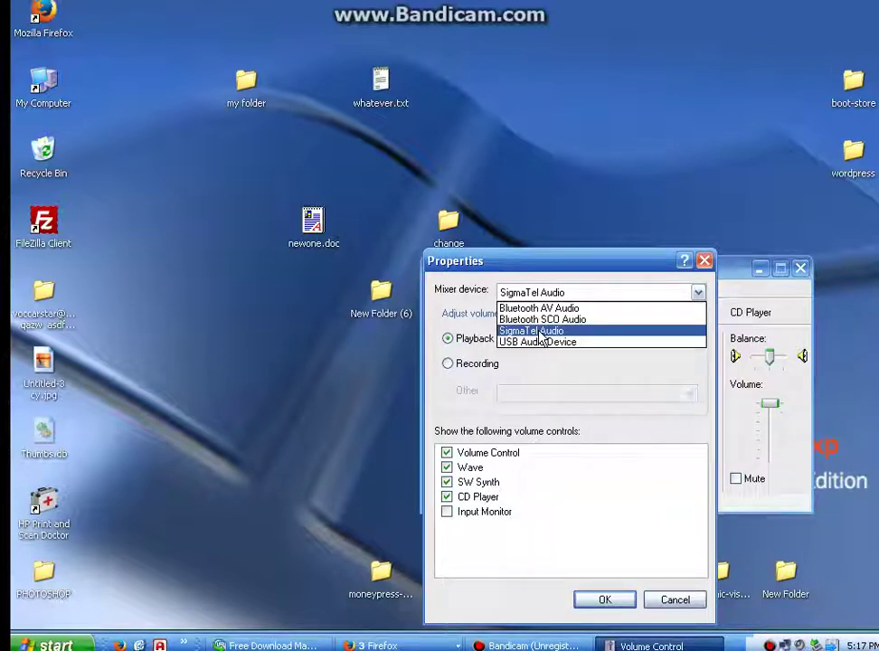
left_click(539, 331)
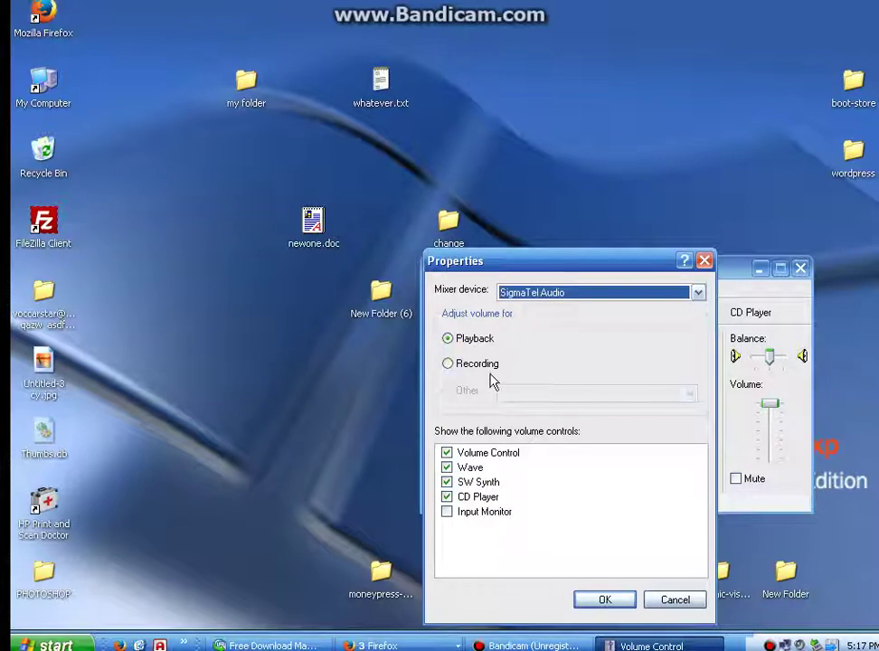
double_click(445, 468)
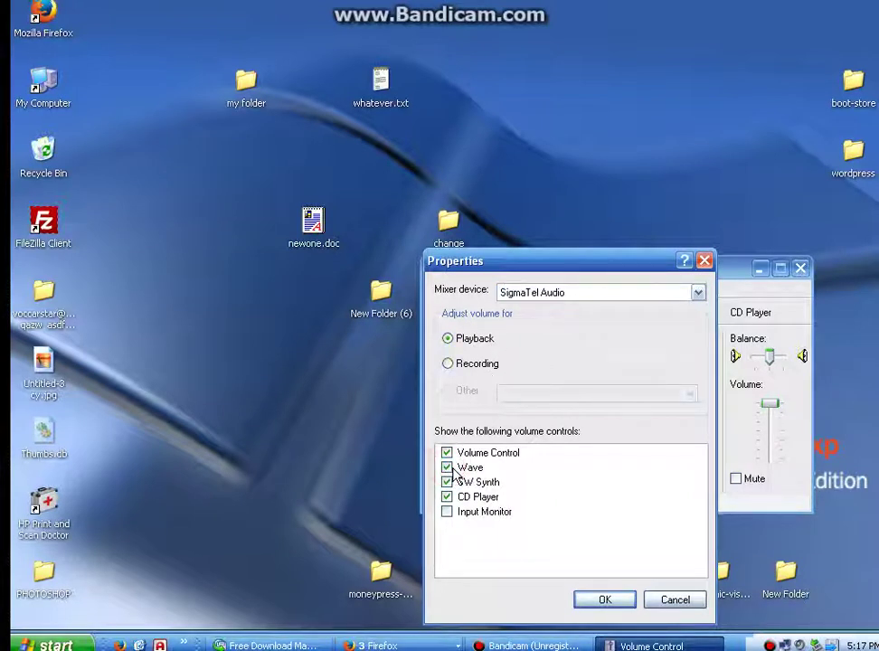
left_click(597, 600)
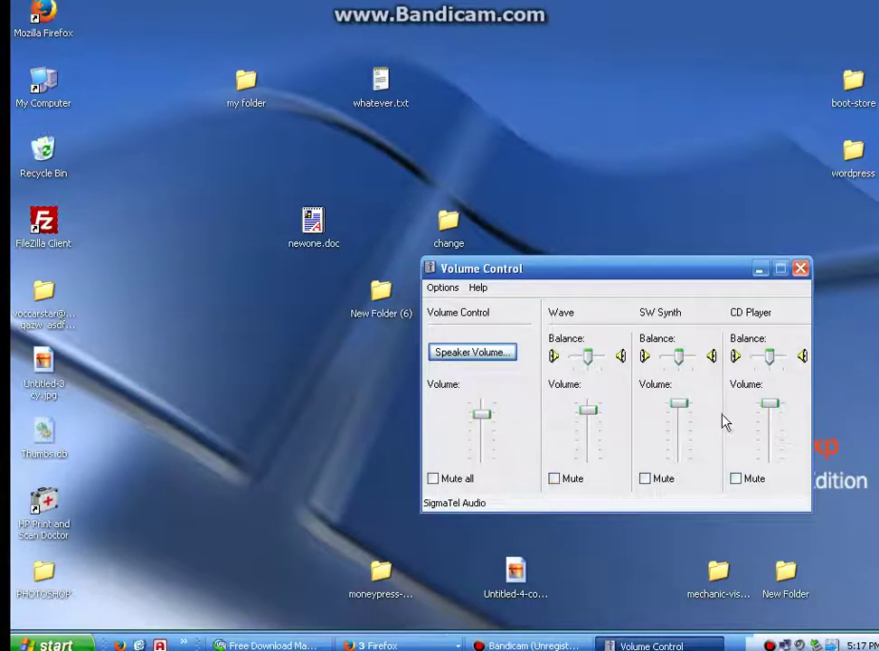
Close the Volume Control mixer and open the Start menu
left_click(801, 268)
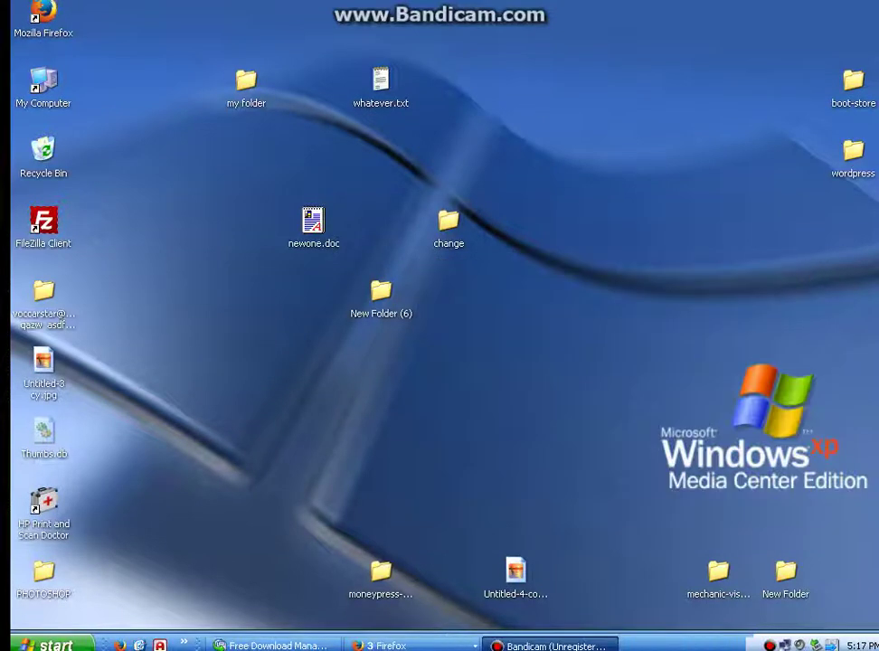
left_click(60, 620)
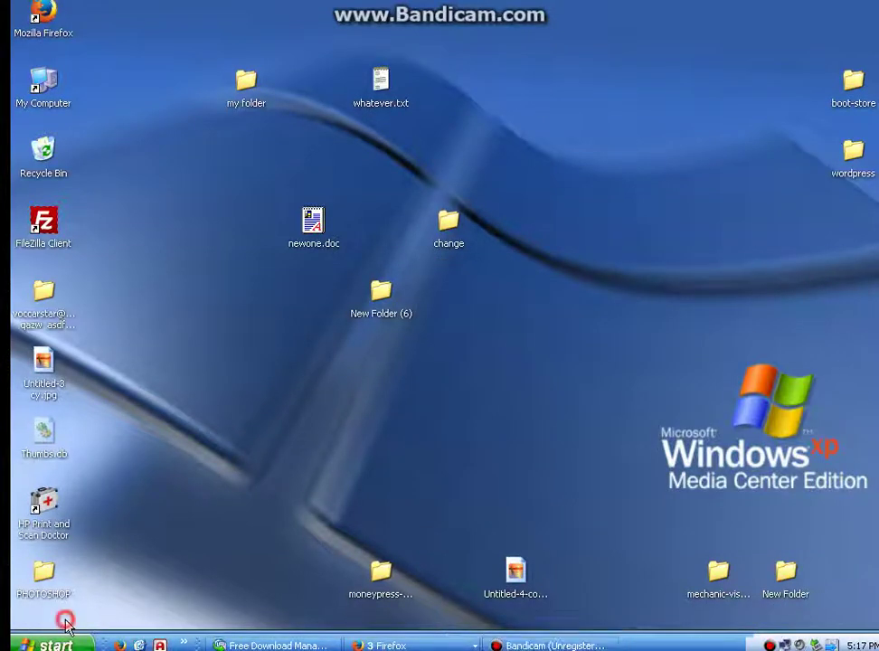
left_click(54, 644)
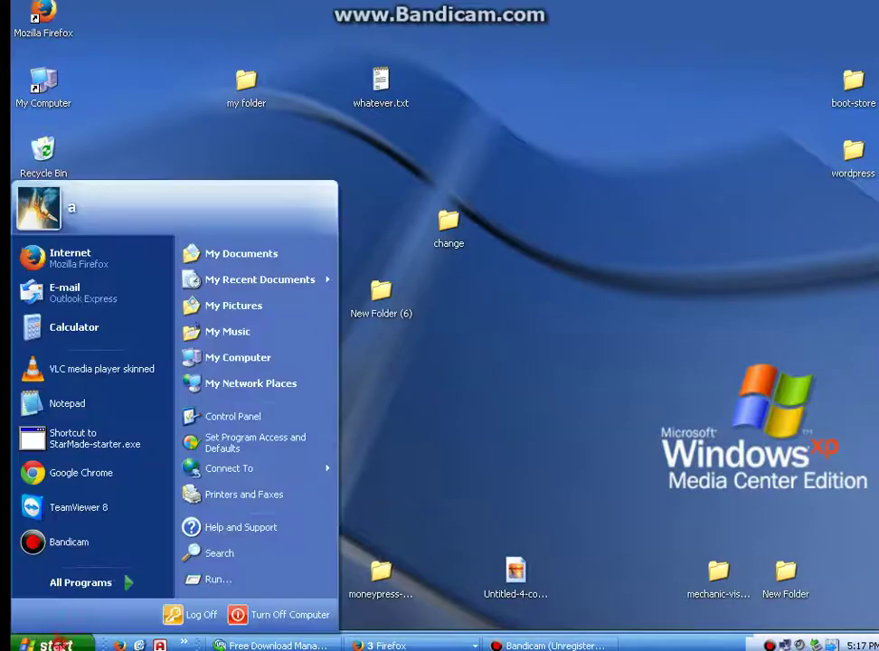
Open Control Panel, move its window up-left, and switch it to Classic View
left_click(250, 417)
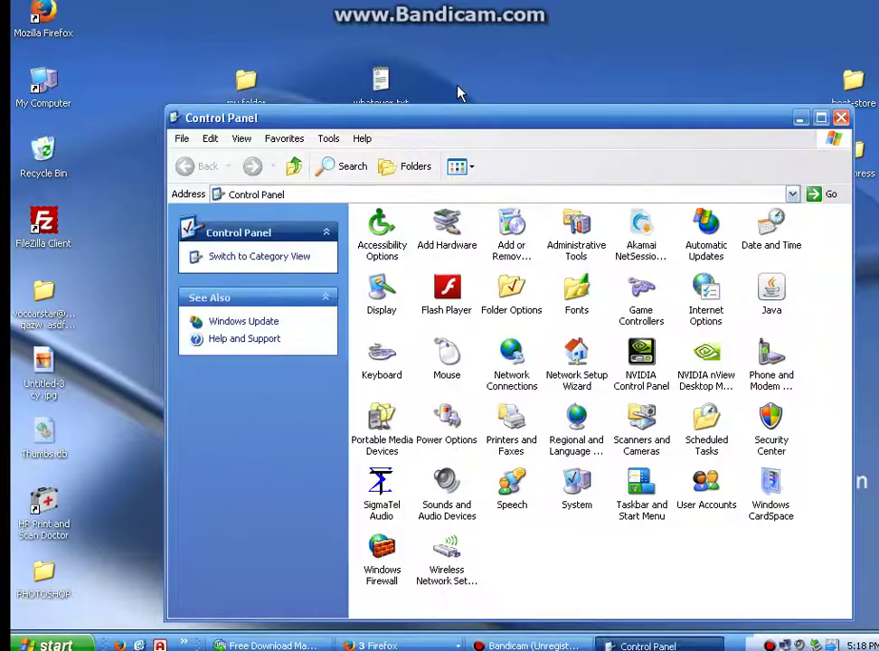
left_click_drag(485, 114, 415, 90)
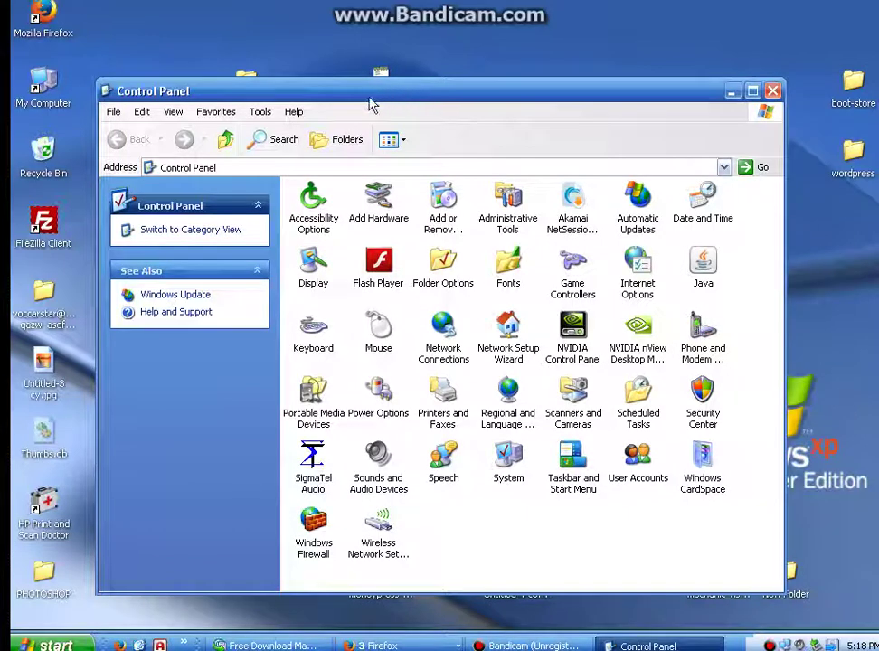
left_click(225, 234)
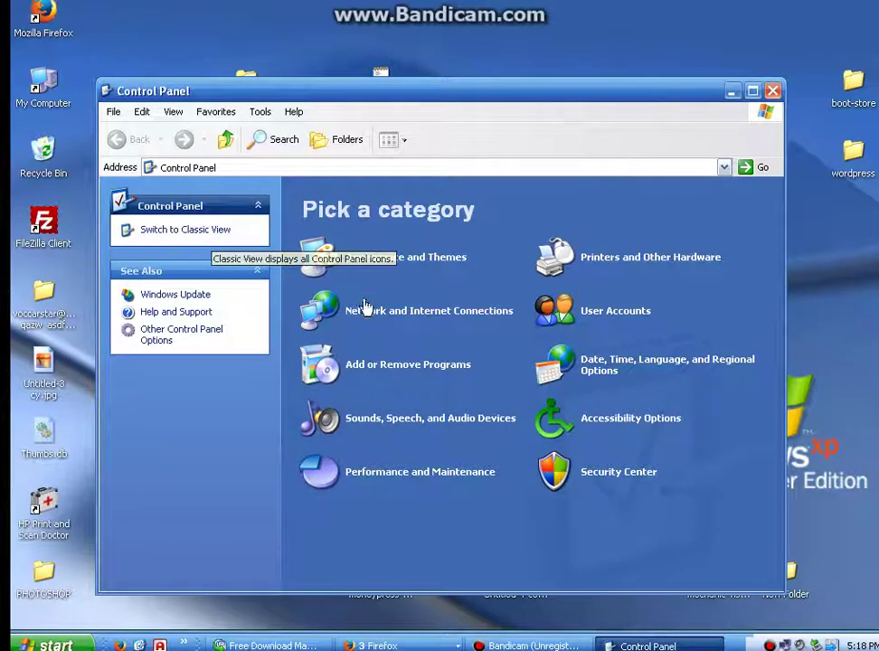
left_click(213, 231)
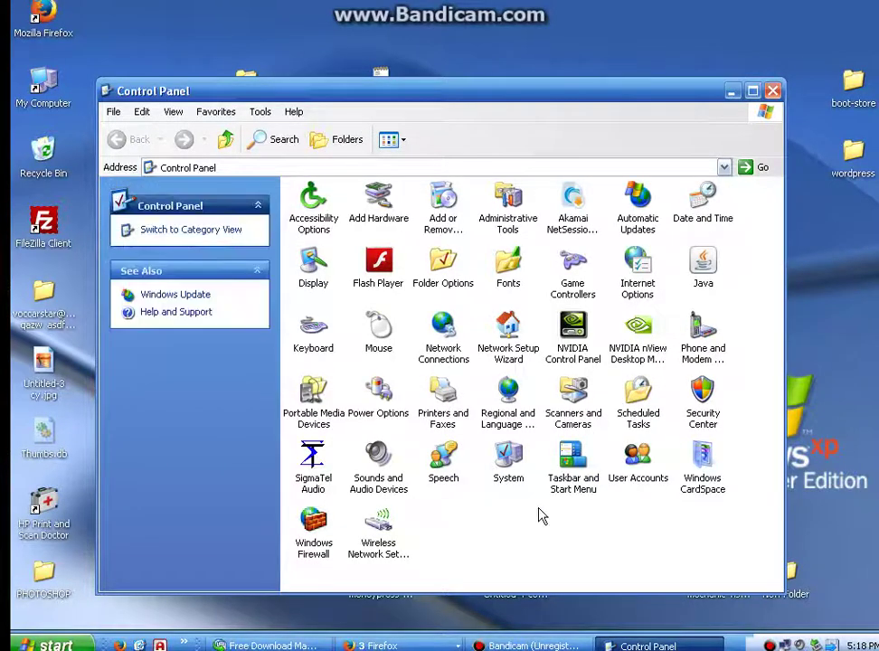
Select the Sounds and Audio Devices item in Classic View
left_click(387, 457)
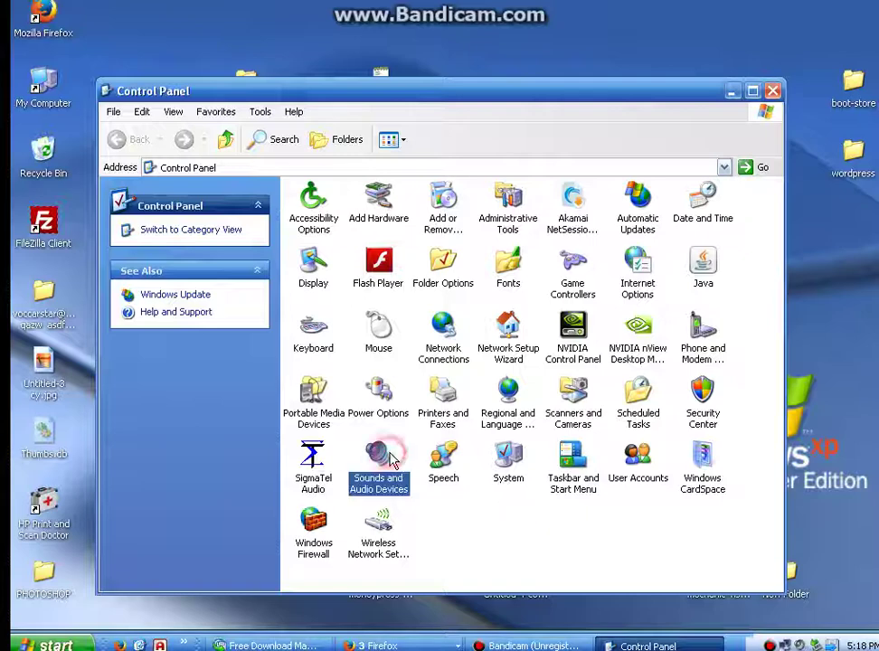
left_click(428, 436)
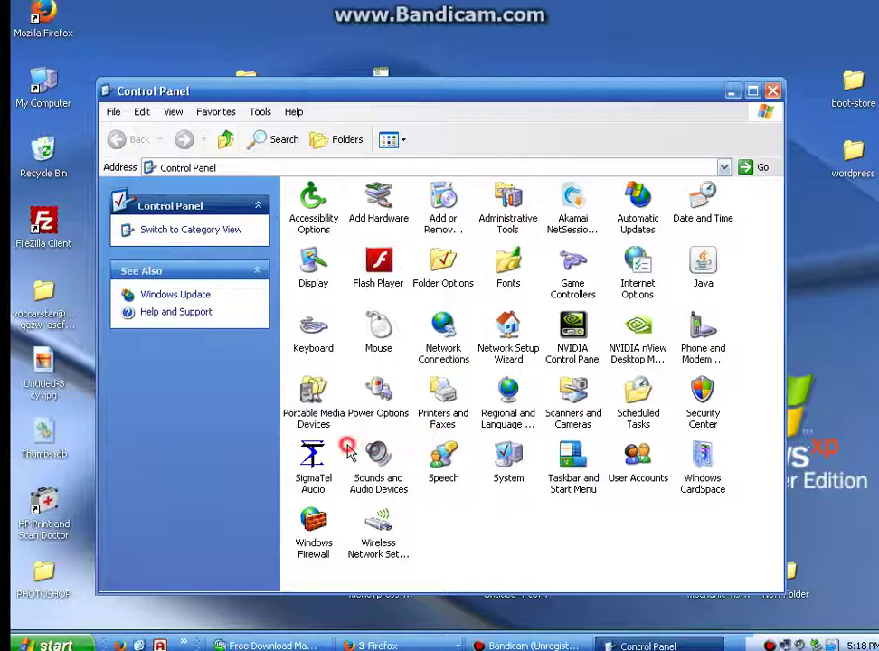
left_click(386, 459)
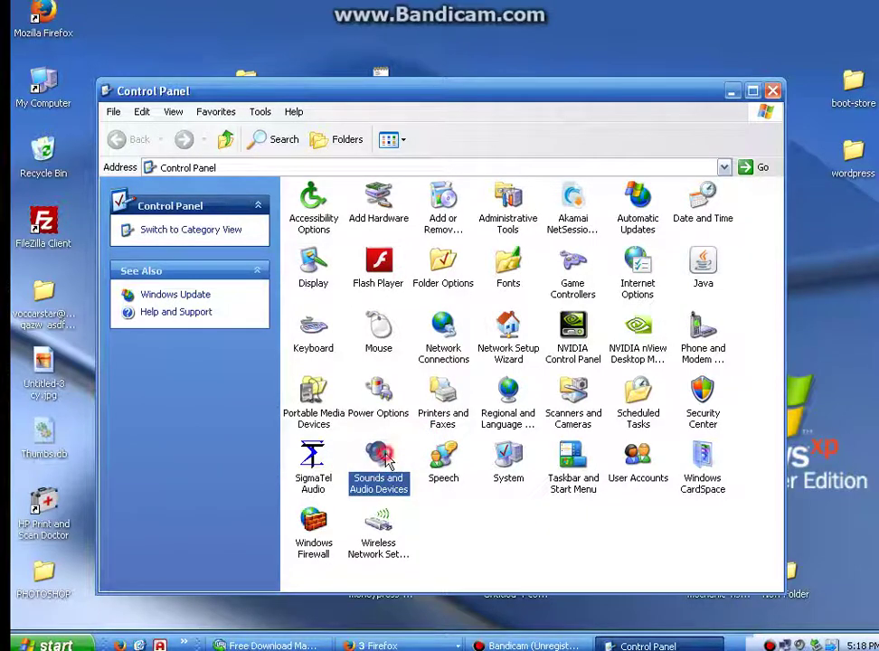
In Sounds and Audio Devices, check 'Place volume icon in the taskbar' on the Volume tab and apply
double_click(386, 458)
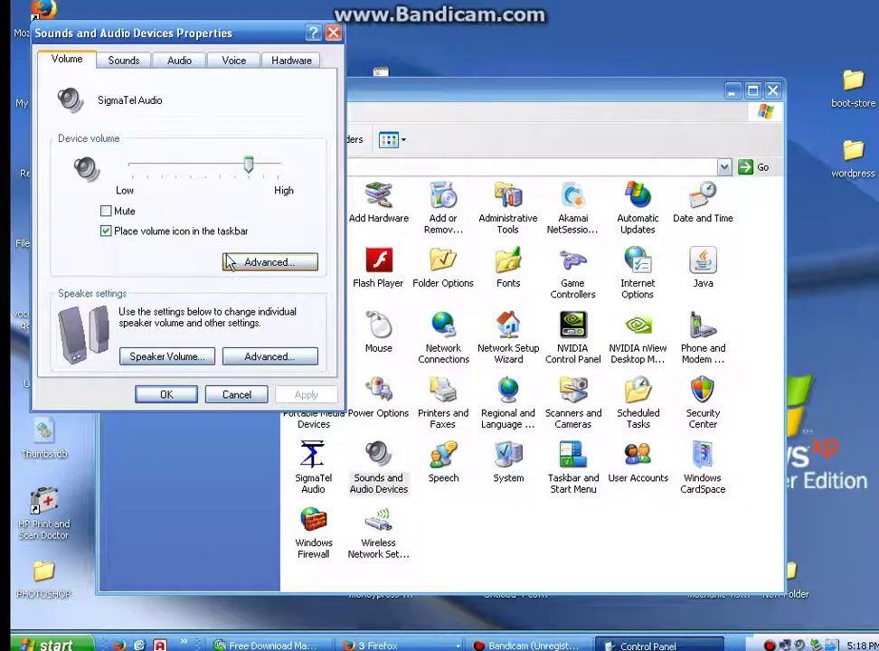
left_click(167, 227)
left_click(107, 231)
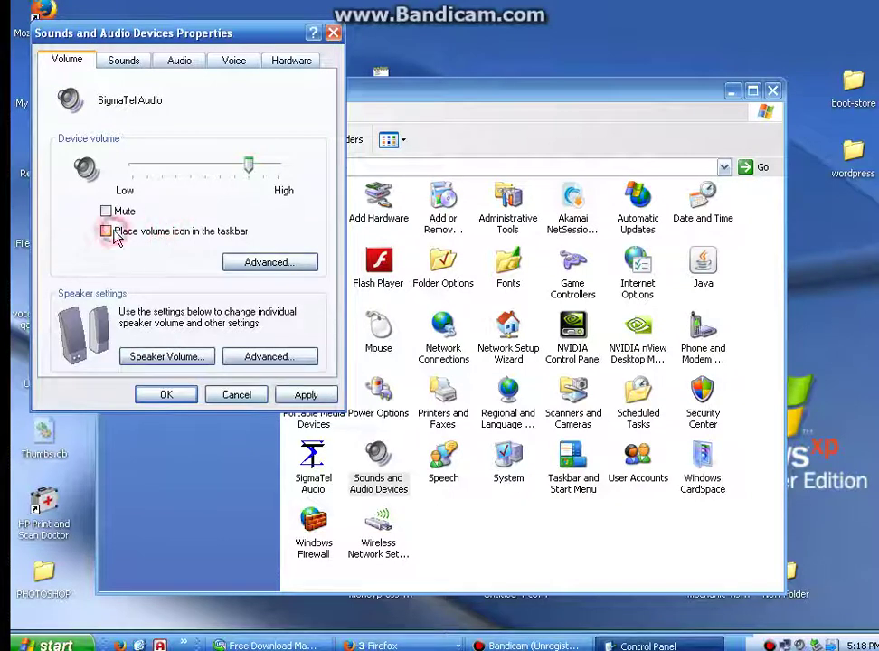
left_click(107, 231)
left_click(109, 234)
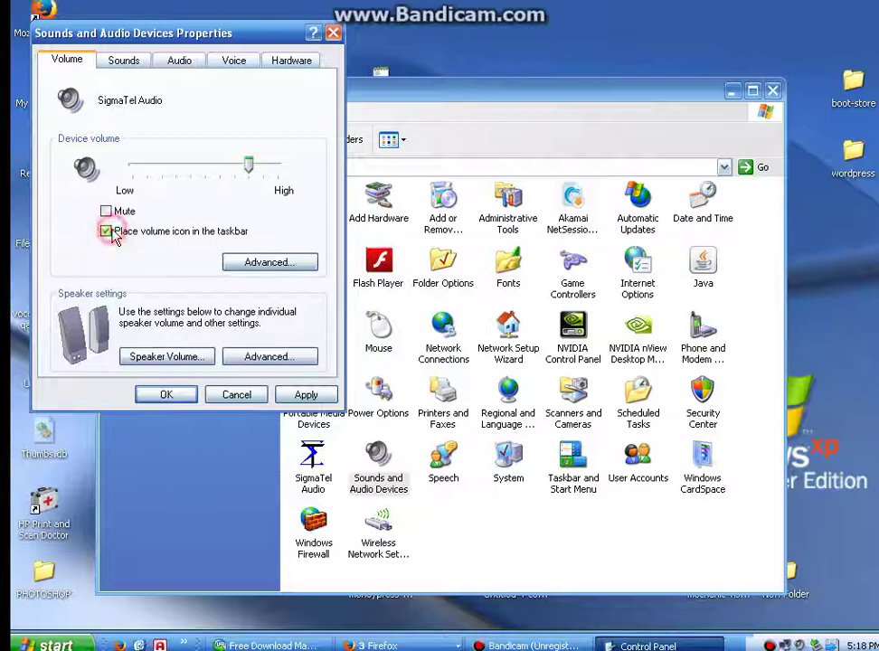
left_click(112, 233)
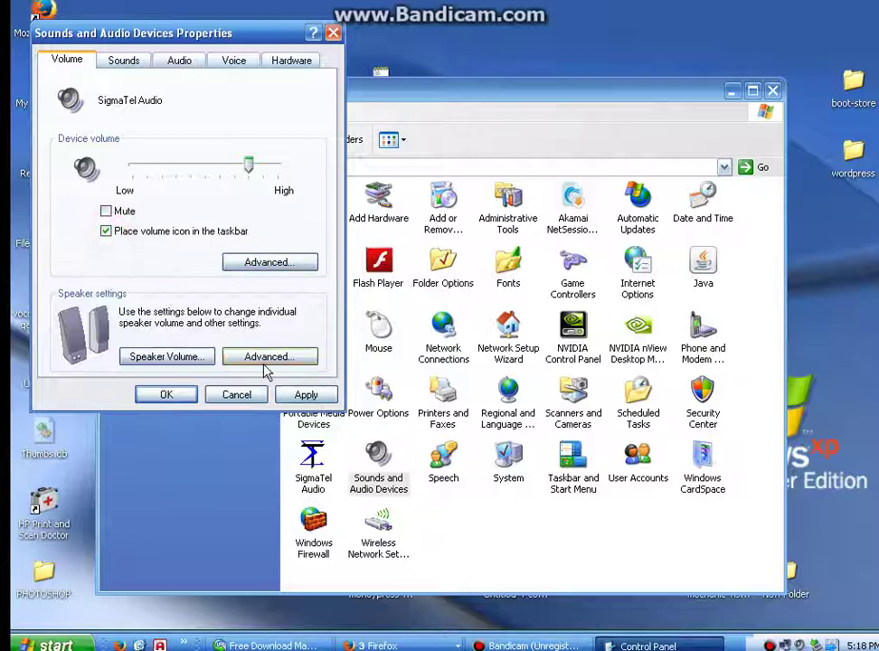
left_click(302, 394)
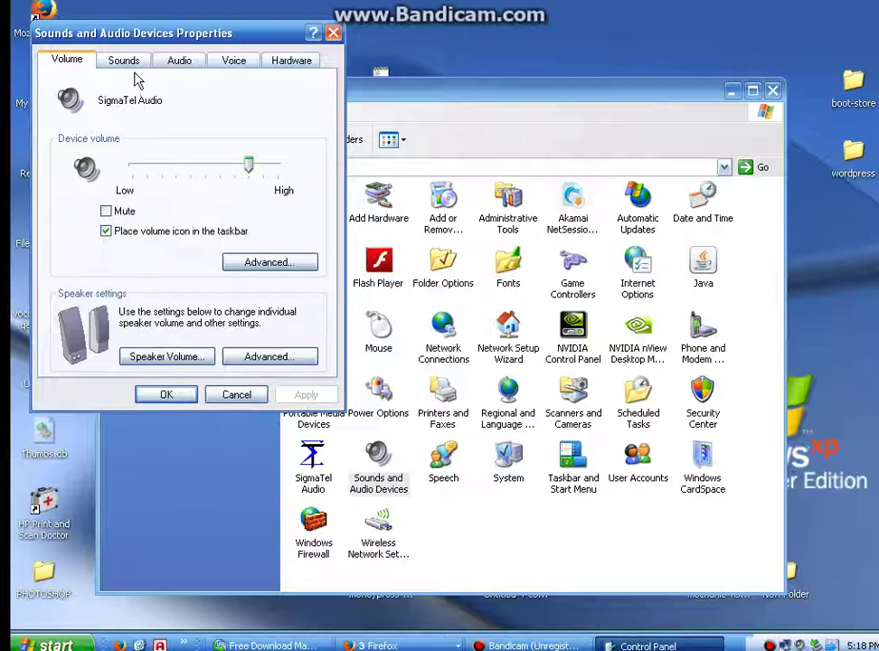
Show the Audio tab's default devices and open the playback device's volume mixer
left_click(180, 85)
left_click(189, 89)
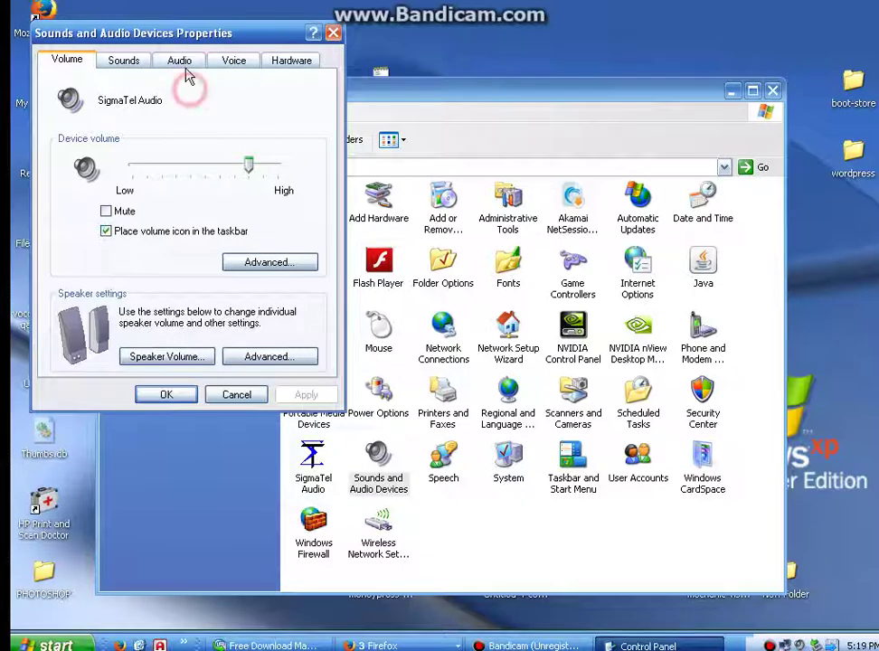
left_click(186, 71)
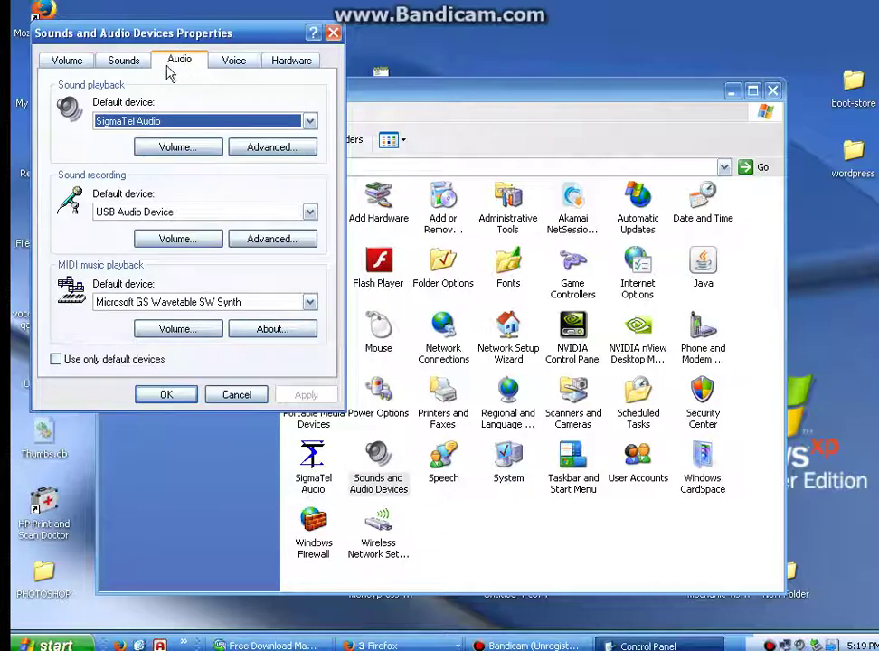
left_click(181, 148)
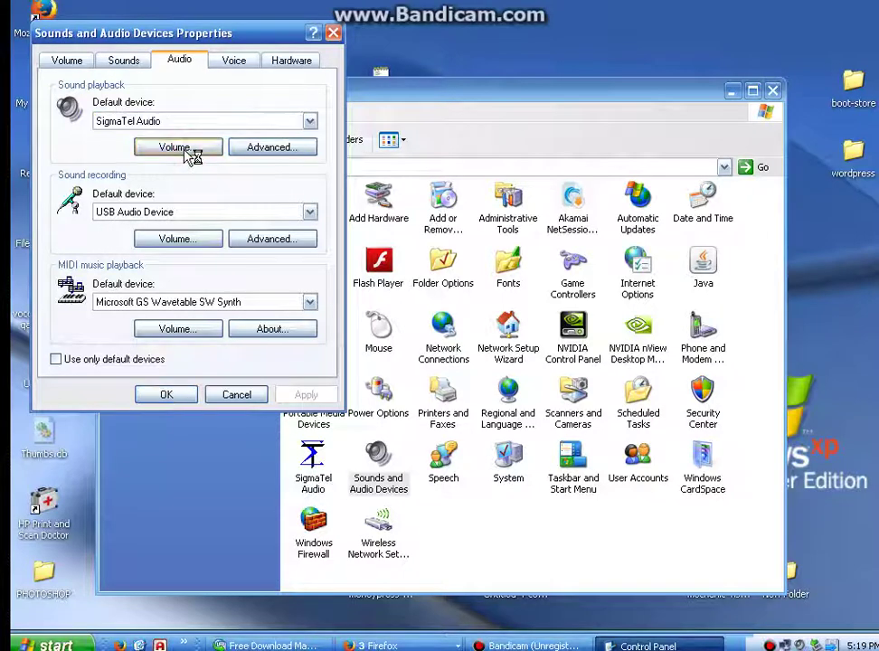
Reposition and close the Volume Control mixer, then close the Control Panel window
left_click_drag(530, 272, 397, 259)
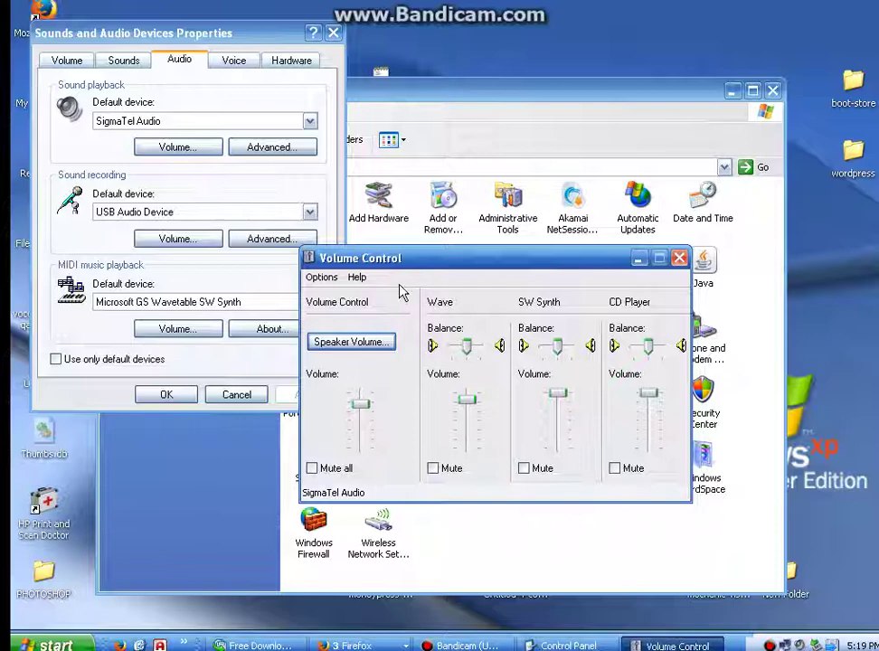
left_click_drag(473, 262, 457, 284)
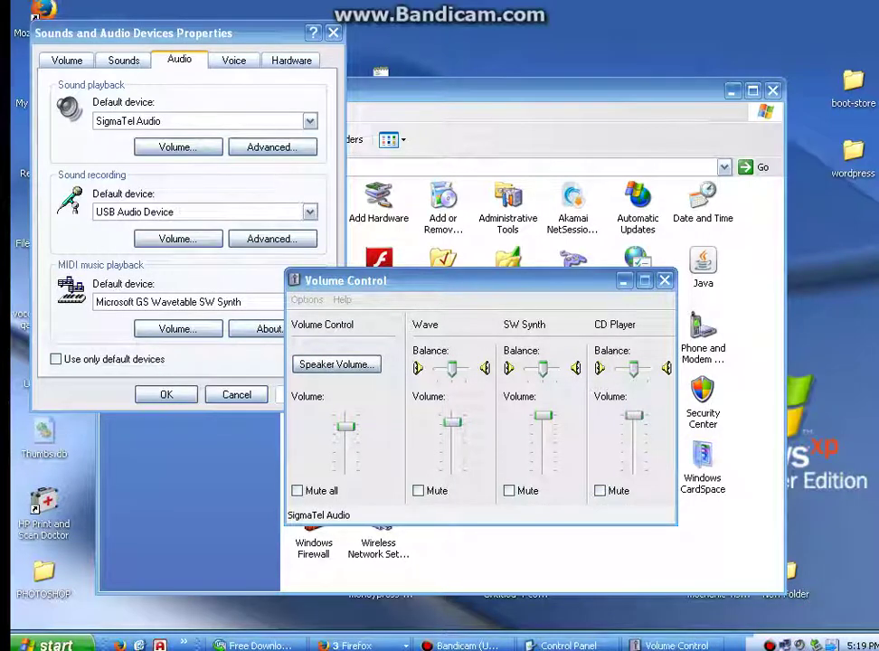
left_click(664, 280)
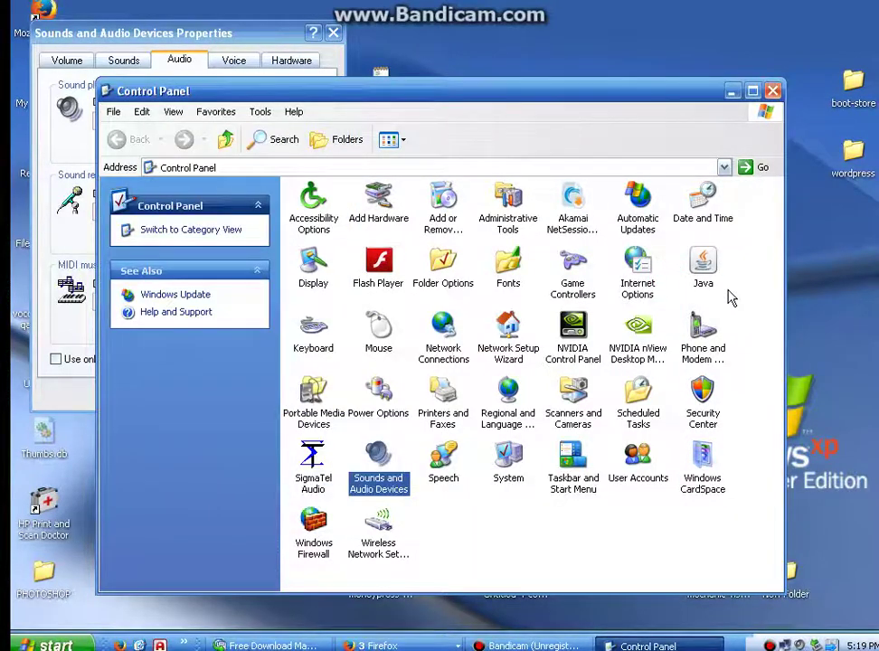
left_click(773, 92)
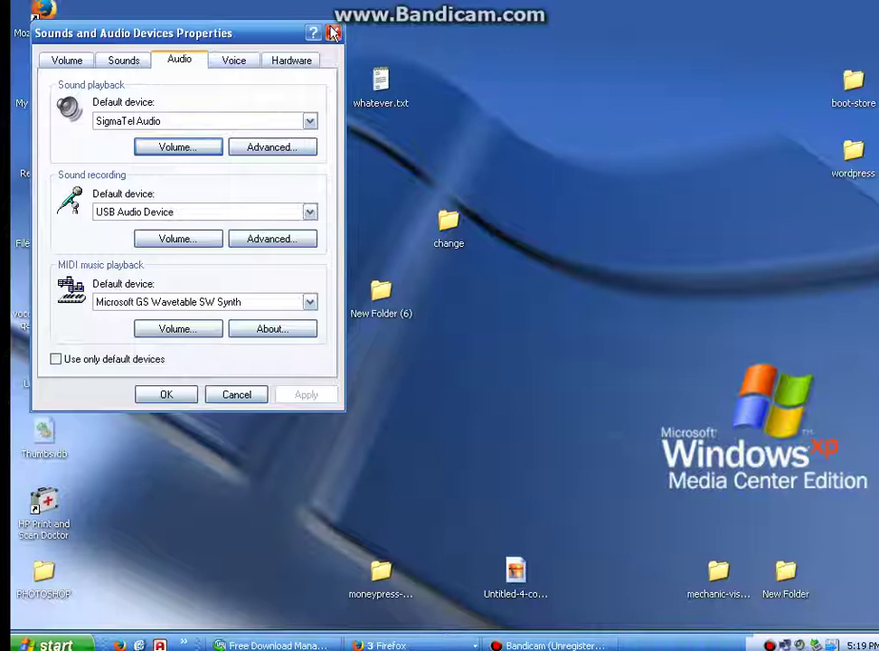